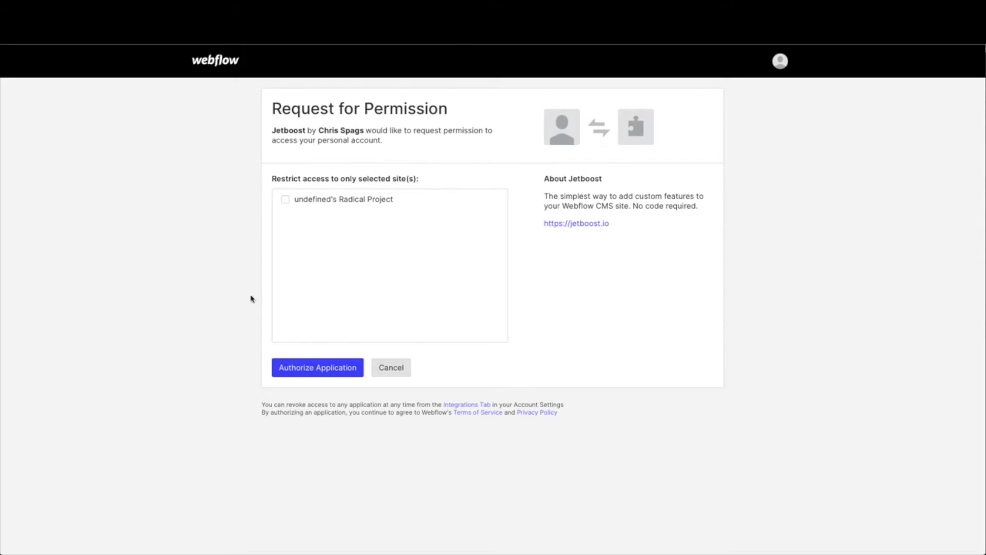
# Step: Authorize Jetboost for the Radical Project site only and go to the Jetboost dashboard
pyautogui.click(285, 200)
pyautogui.click(316, 369)
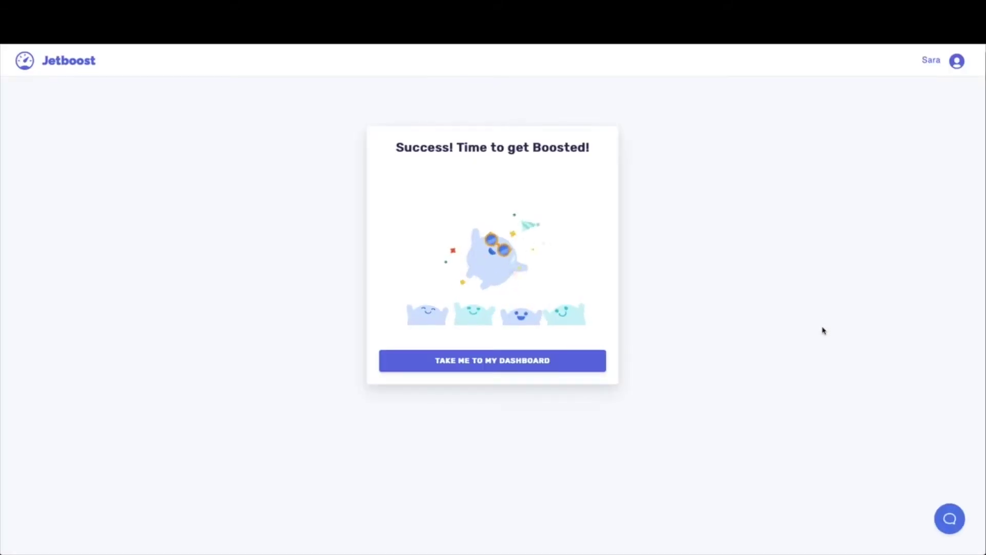
pyautogui.click(541, 366)
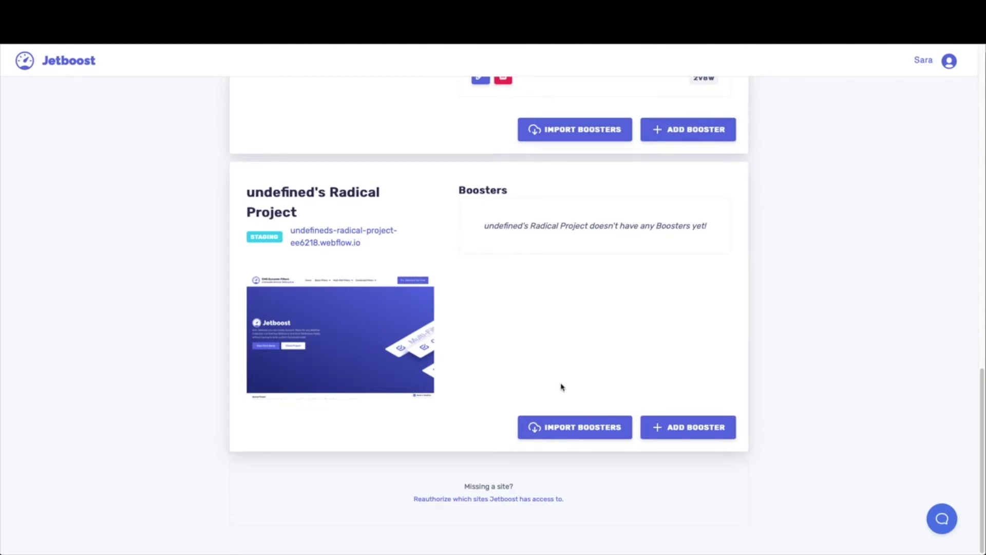
# Step: Import the six Dynamic Filters boosters into Radical Project and copy the updated script code
pyautogui.click(580, 434)
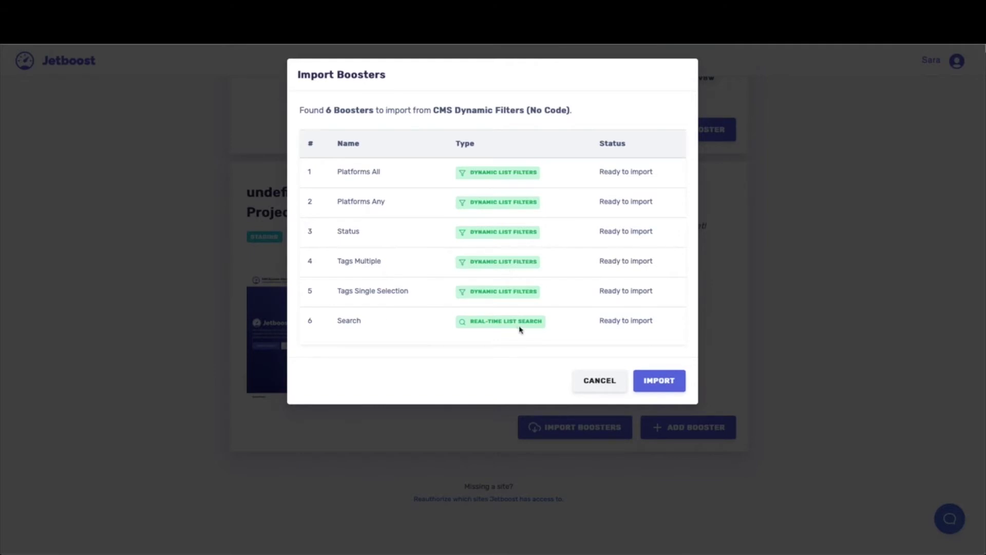
pyautogui.click(652, 380)
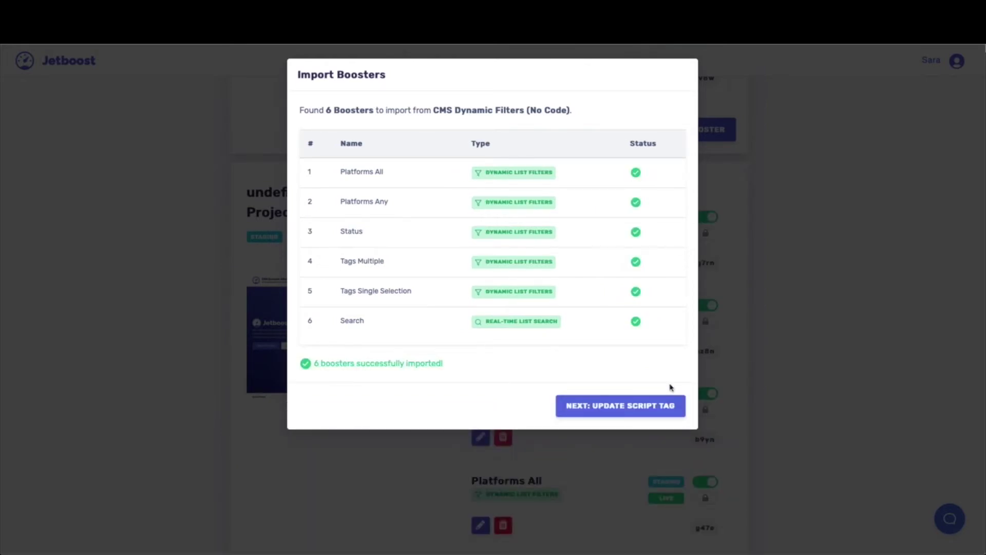
pyautogui.click(623, 410)
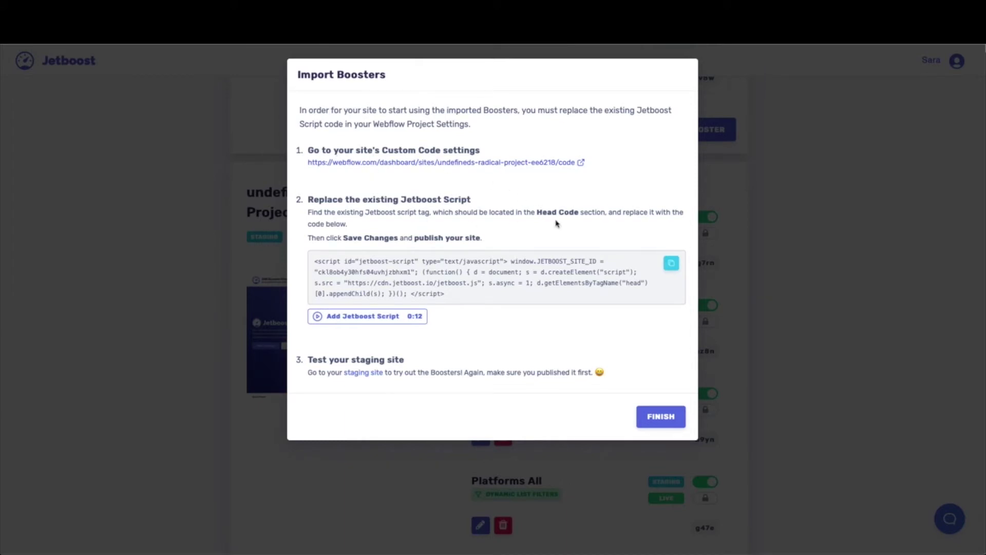
pyautogui.click(671, 263)
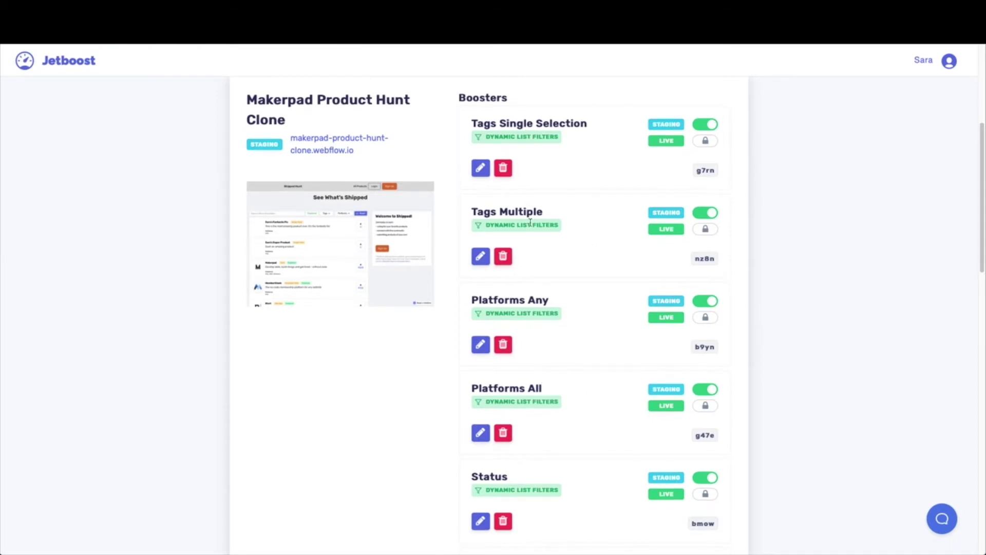
# Step: Scroll through the Makerpad Product Hunt Clone boosters enabled on staging
pyautogui.scroll(-4, 532, 226)
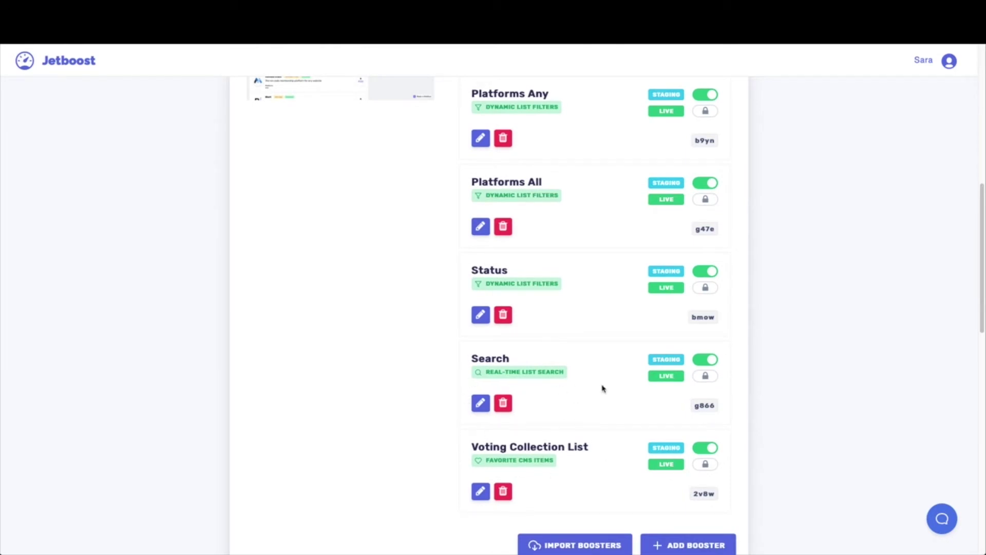
pyautogui.scroll(4, 567, 390)
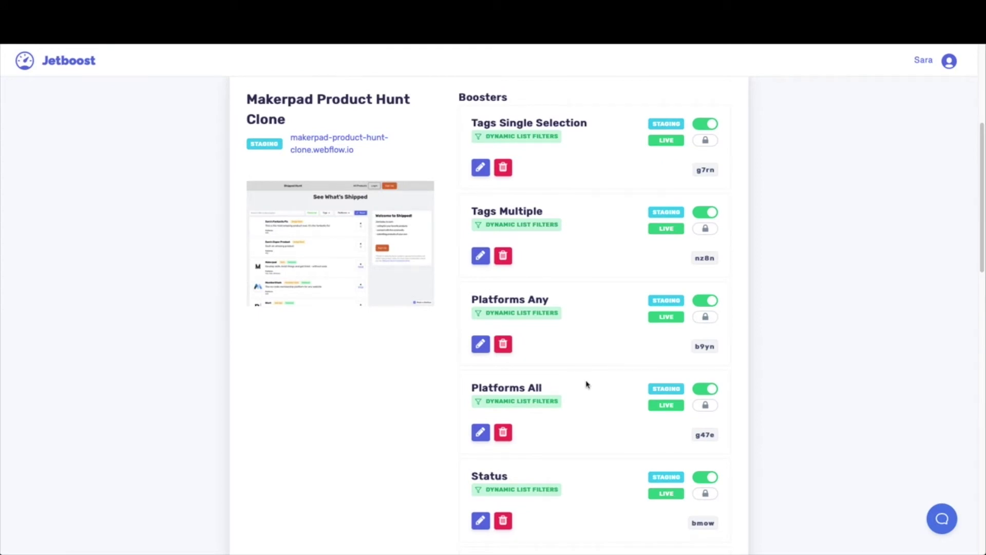
pyautogui.scroll(-1, 587, 384)
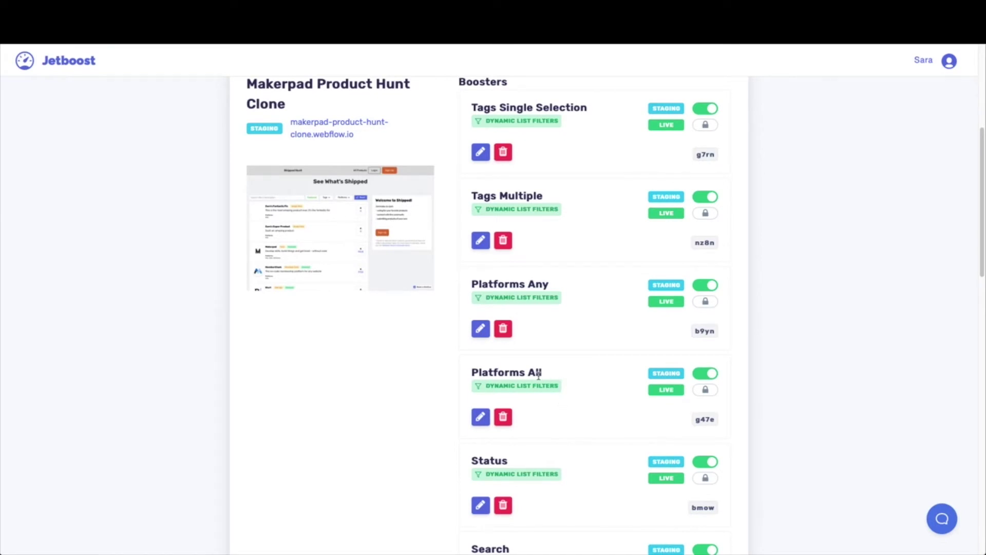
pyautogui.scroll(-4, 539, 377)
pyautogui.scroll(-10, 538, 379)
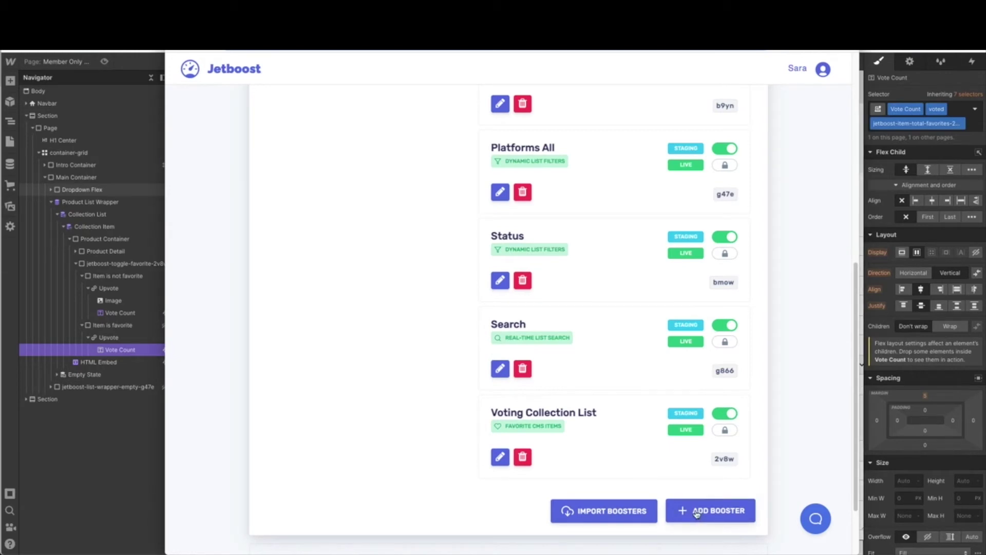
pyautogui.click(700, 513)
# Step: Create a Favorite CMS Items booster for Products, counting in Votes via Memberstack
pyautogui.click(620, 227)
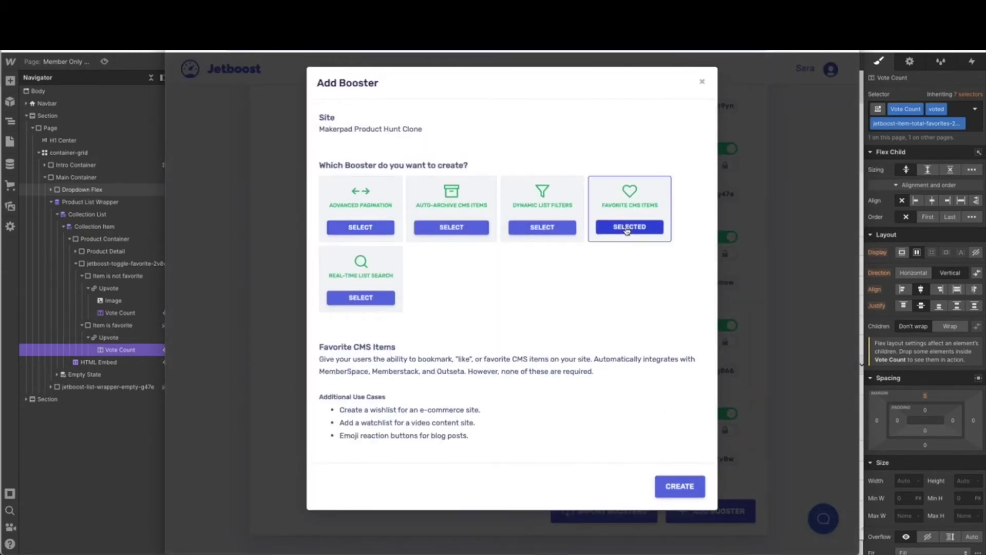
pyautogui.click(679, 486)
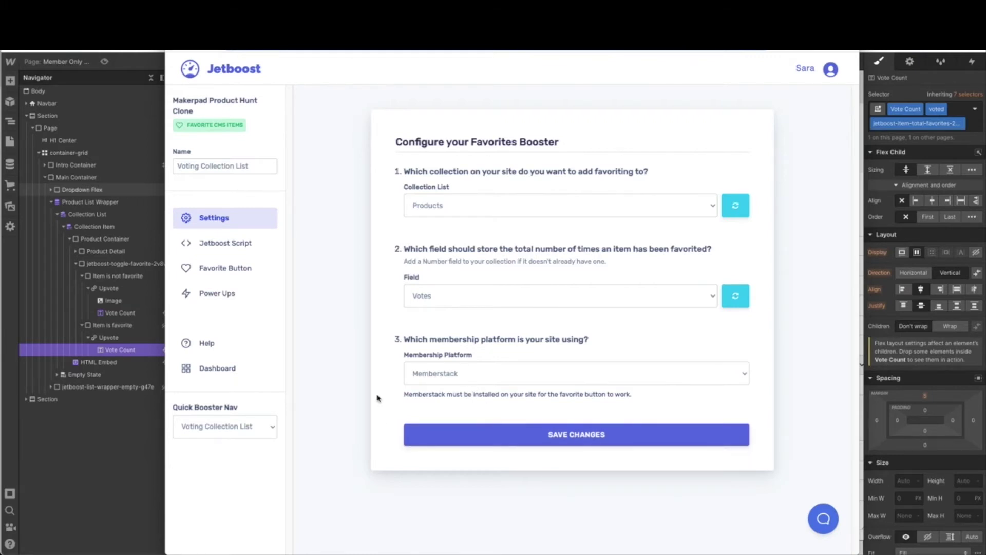
# Step: Review the Jetboost Script step down to Test Again, then view the Favorite Button instructions
pyautogui.click(233, 252)
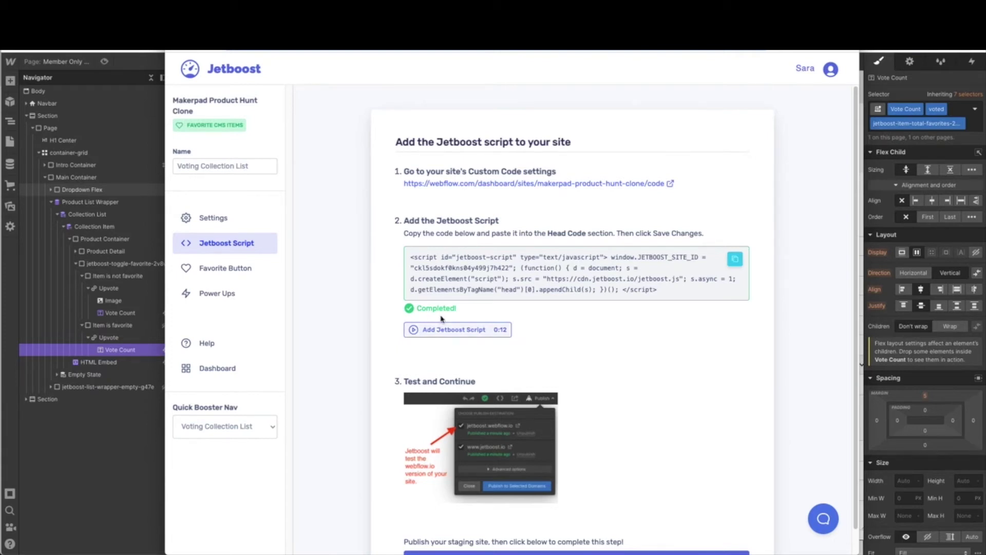
pyautogui.scroll(-2, 617, 352)
pyautogui.scroll(-3, 616, 352)
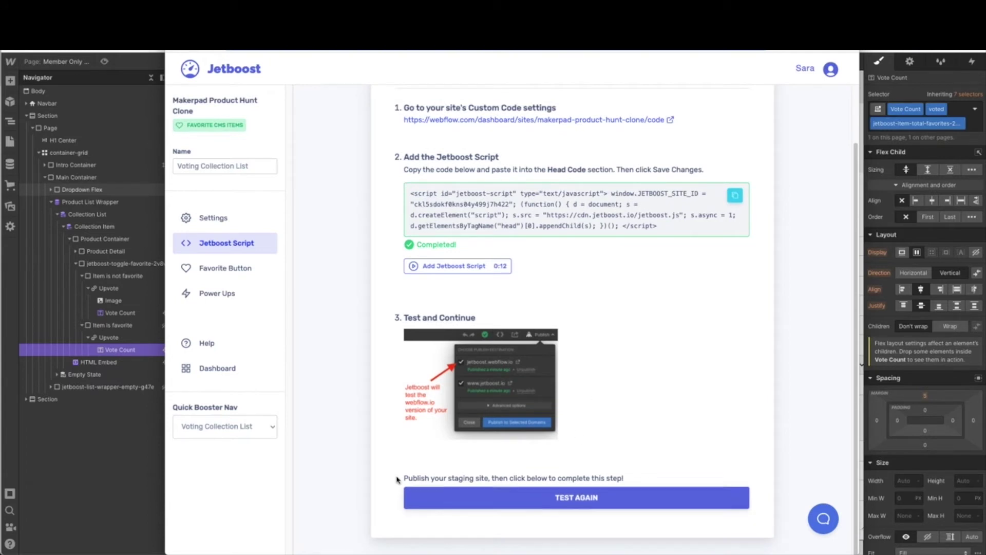
pyautogui.click(231, 270)
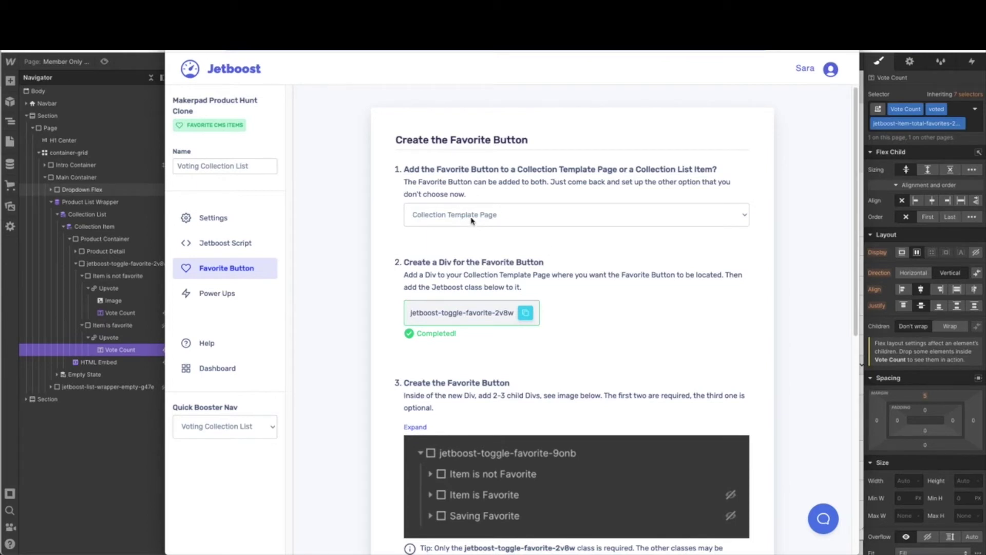
pyautogui.click(496, 219)
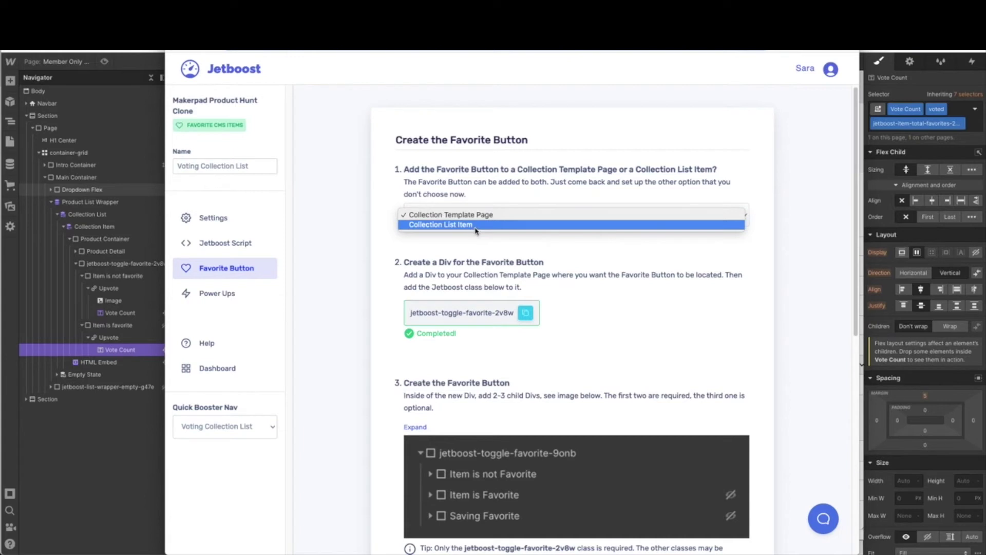
pyautogui.click(452, 243)
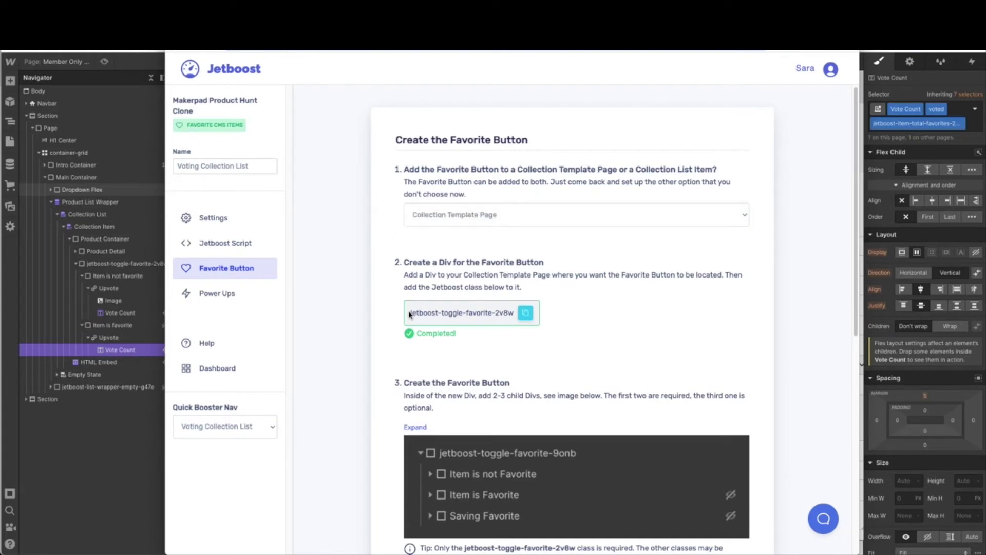
# Step: Copy the jetboost-toggle-favorite-2v8w class name and return to Jetboost's favorite button guide
pyautogui.moveTo(480, 312); pyautogui.dragTo(511, 312)
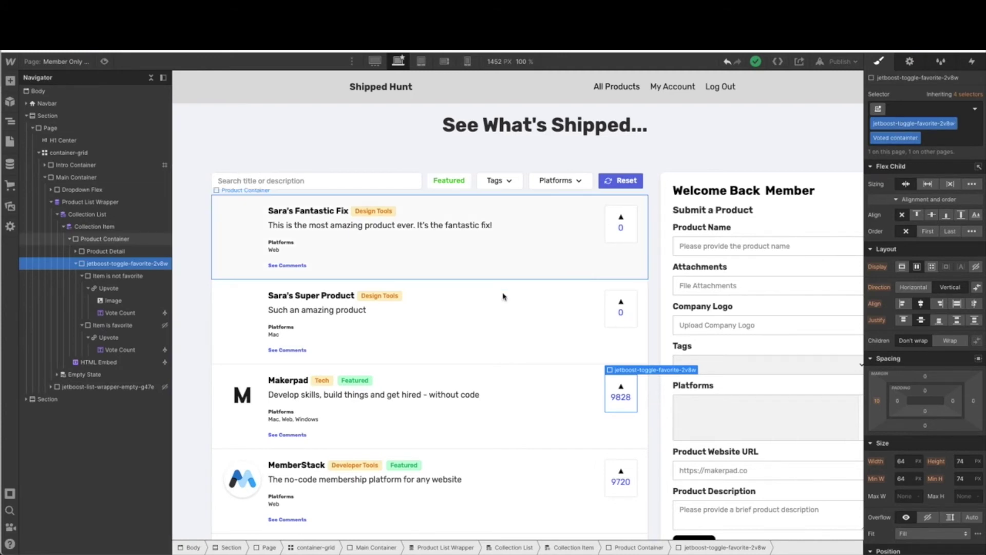
pyautogui.hotkey('alt', 'Tab')
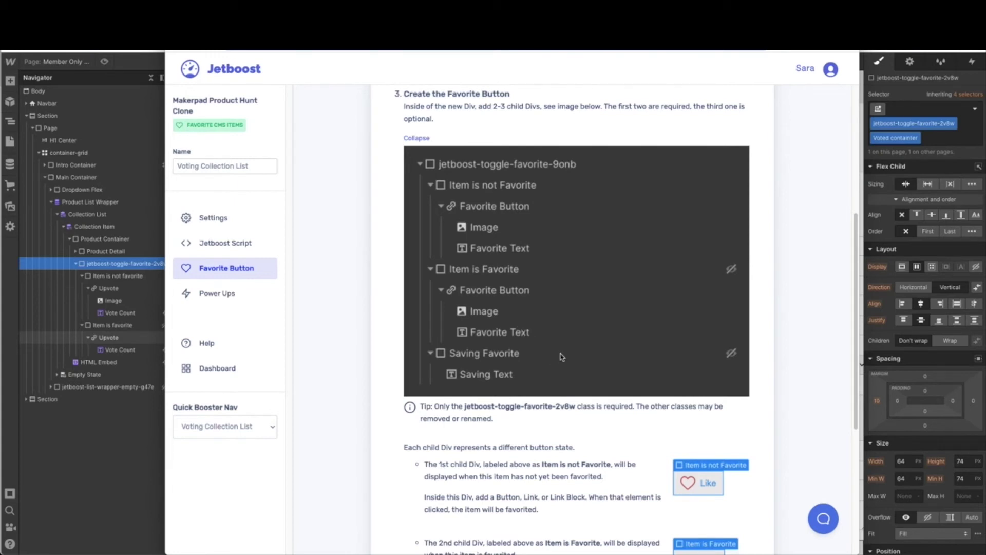
pyautogui.scroll(-1, 559, 356)
# Step: Scroll the Favorite Button docs to Test and Continue, then go to Power Ups
pyautogui.scroll(-1, 560, 356)
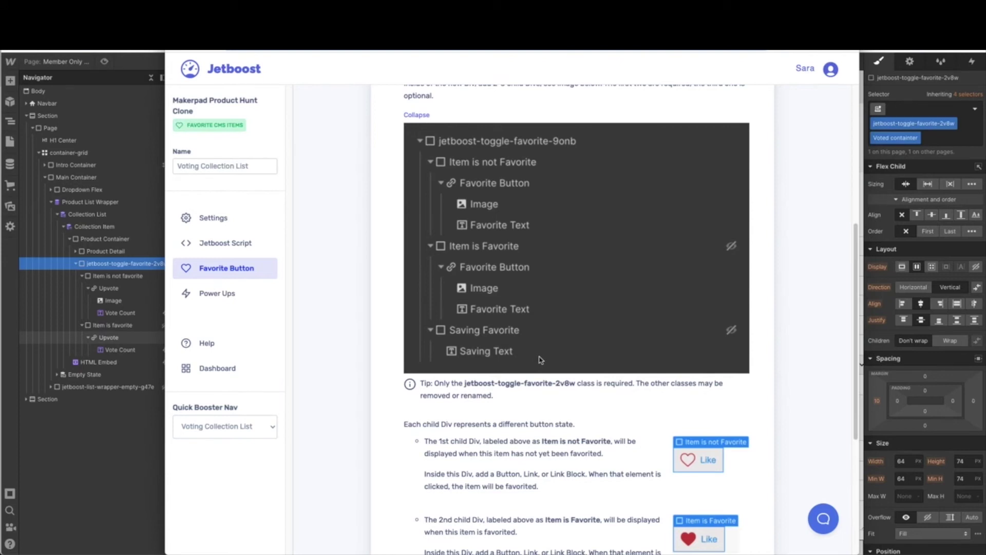
pyautogui.scroll(-3, 541, 360)
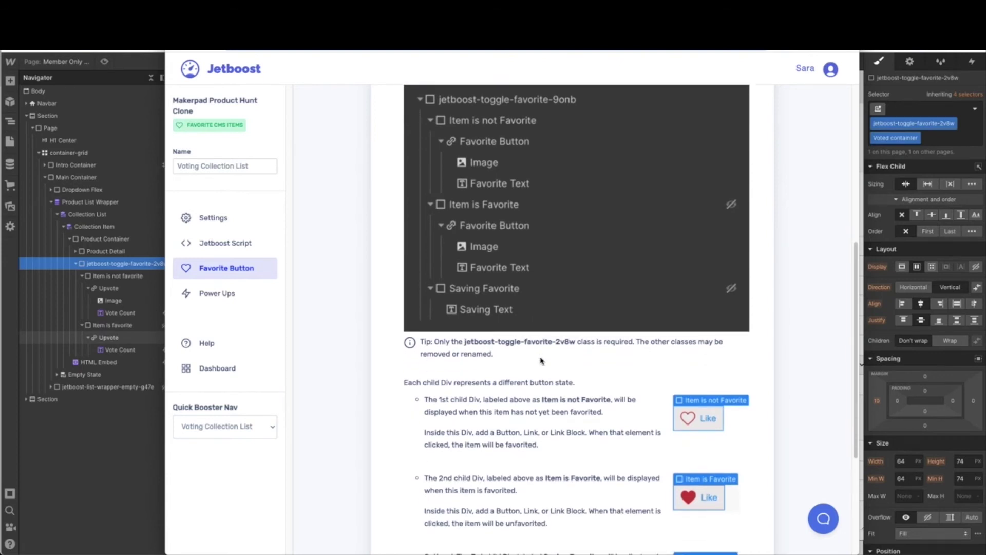
pyautogui.scroll(-6, 541, 361)
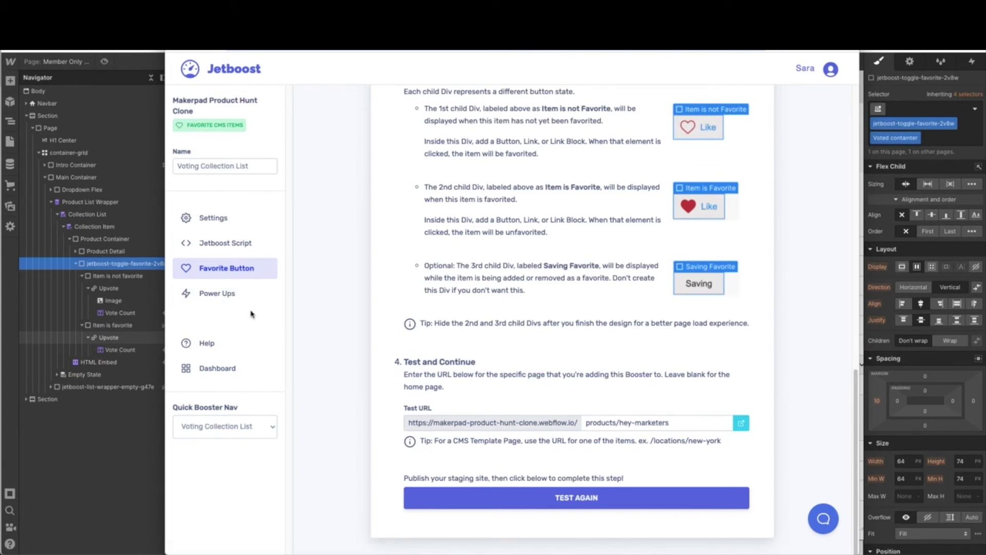
pyautogui.click(217, 294)
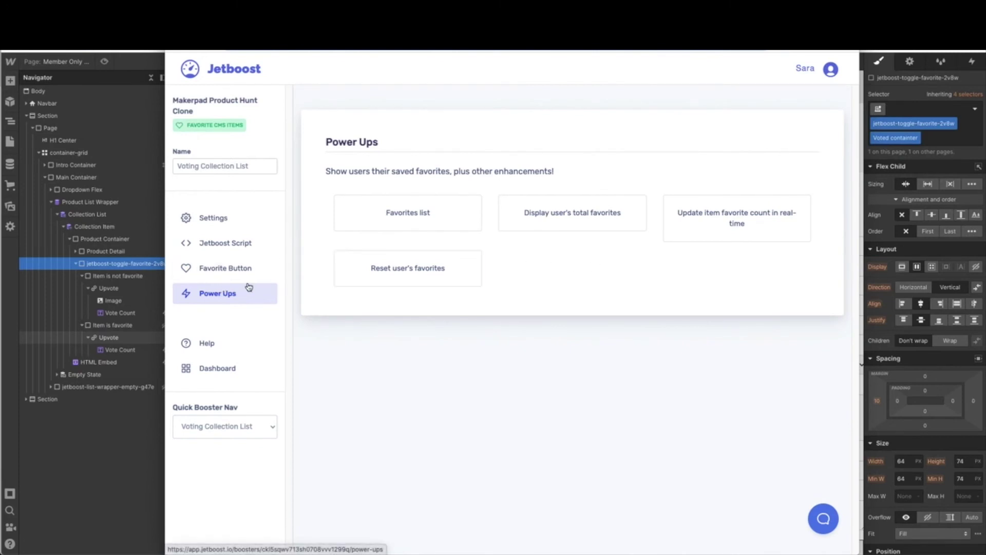
# Step: Select the 'Update item favorite count in real-time' power-up and copy jetboost-item-total-favorites-2v8w
pyautogui.click(720, 227)
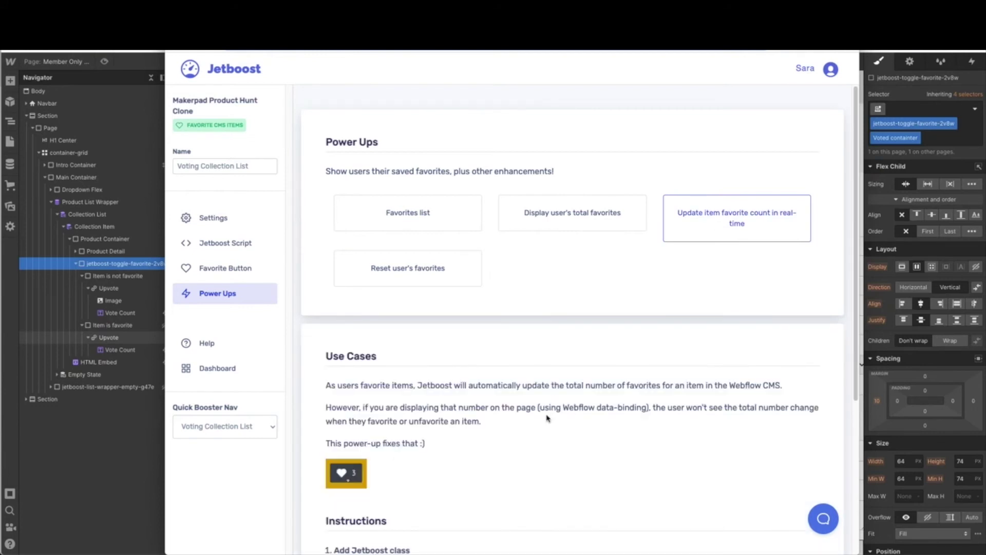
pyautogui.scroll(-3, 547, 418)
pyautogui.scroll(-2, 547, 418)
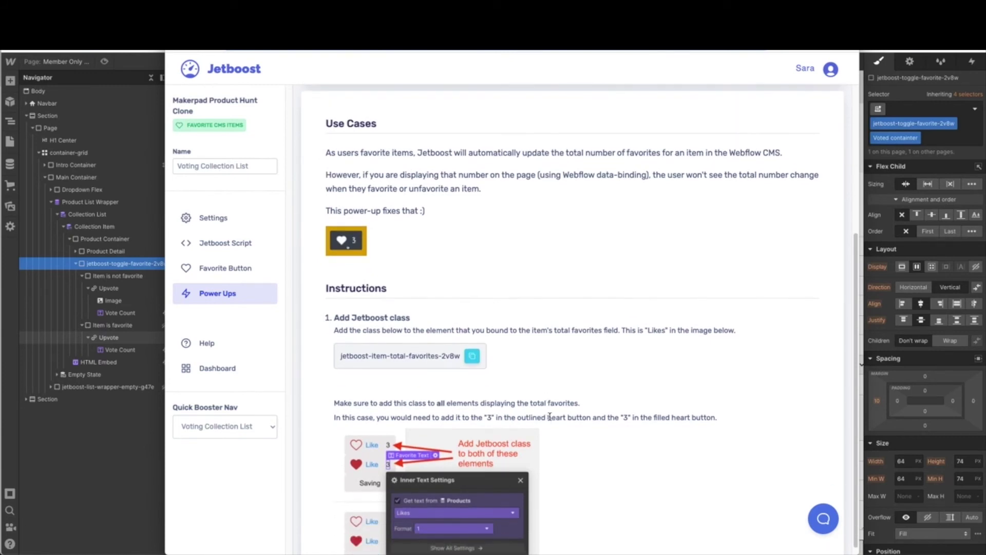
pyautogui.scroll(-1, 549, 417)
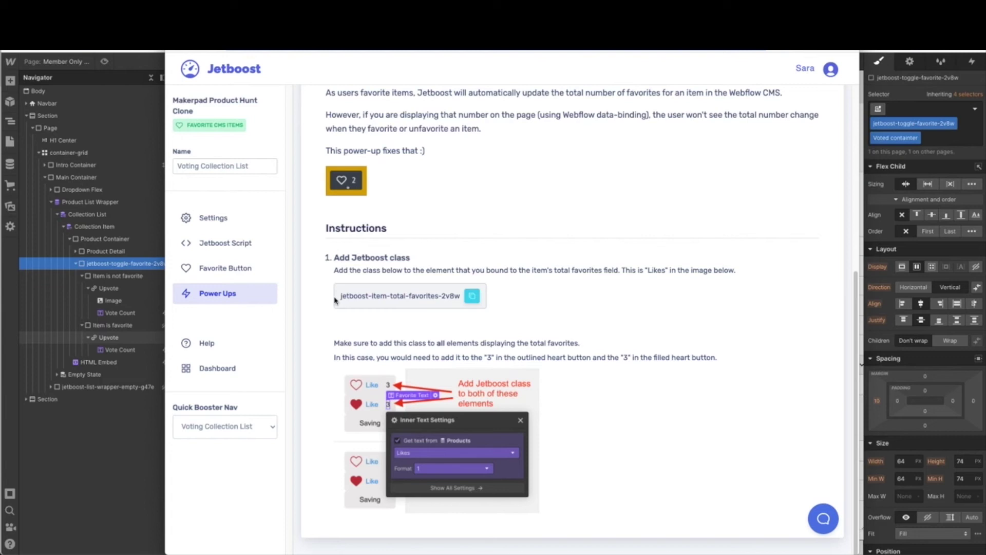
pyautogui.click(471, 296)
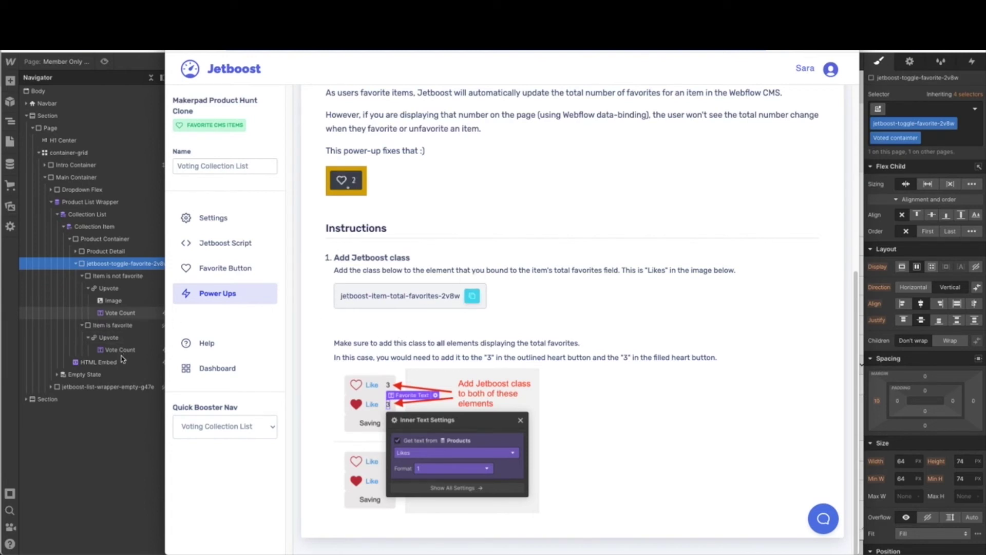
pyautogui.click(472, 295)
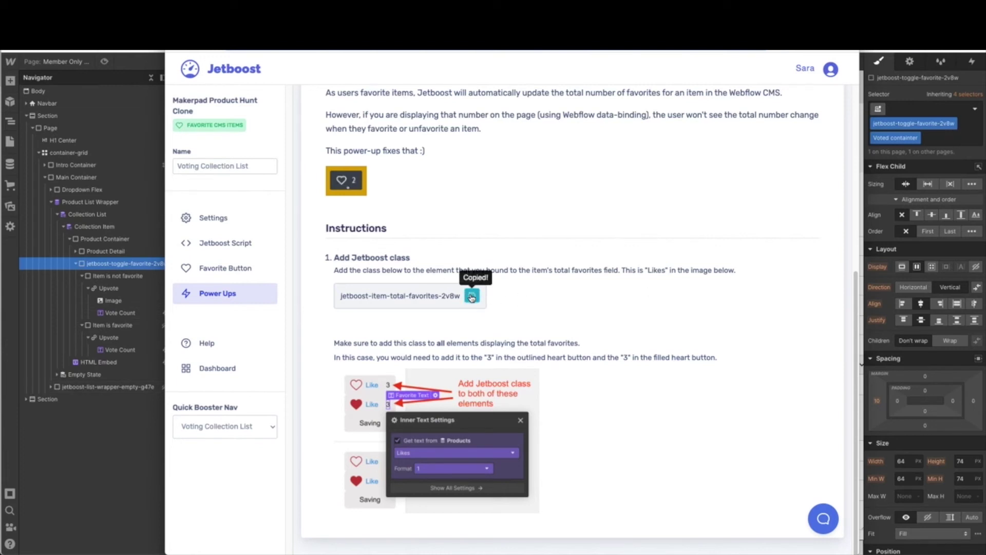
# Step: Give Vote Count under Item is favorite the jetboost-item-total-favorites-2v8w class, then reopen the Favorite Button guide
pyautogui.click(132, 351)
pyautogui.click(132, 352)
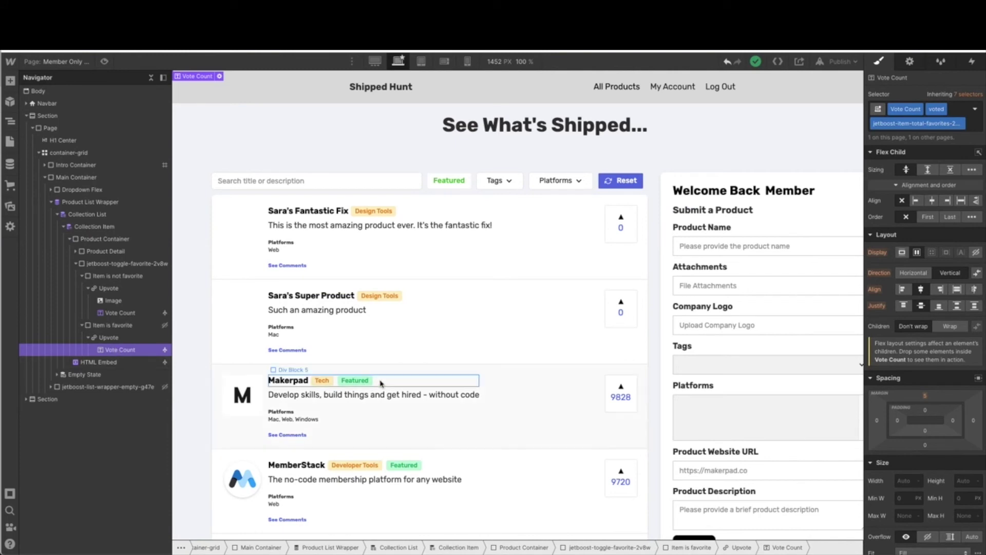
pyautogui.hotkey('alt', 'Tab')
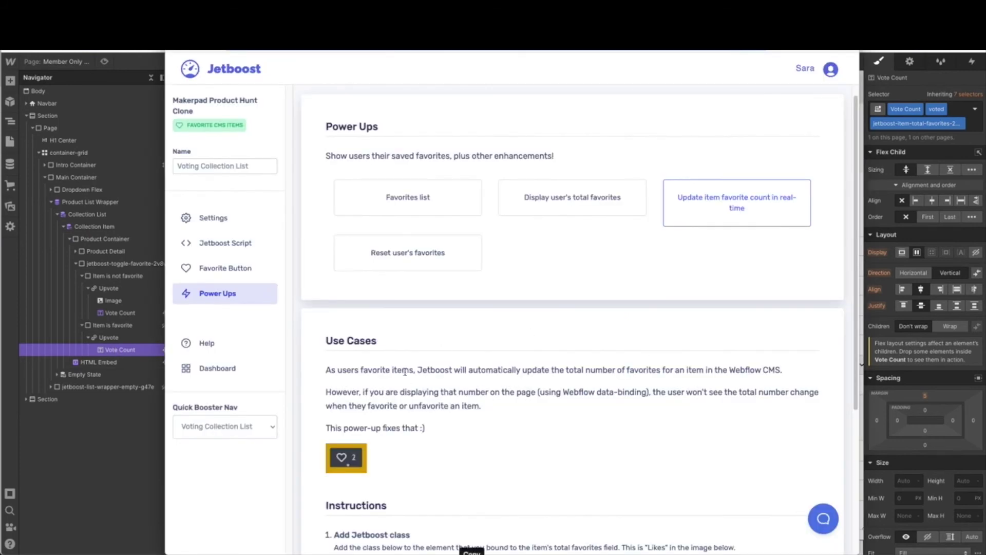
pyautogui.click(216, 272)
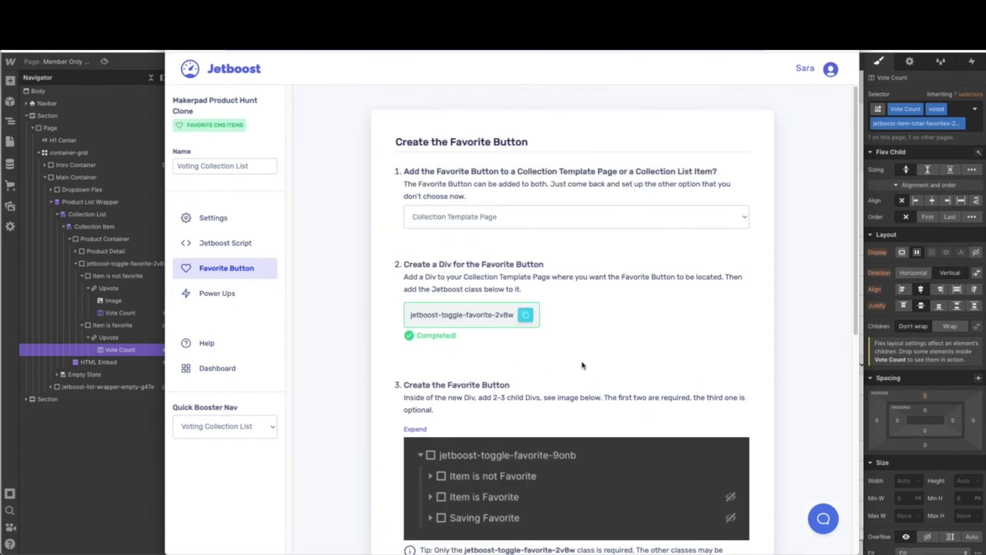
# Step: Replace the test URL's products/hey-marketers path with a new page path beginning 'mem'
pyautogui.scroll(-3, 670, 380)
pyautogui.scroll(-6, 669, 381)
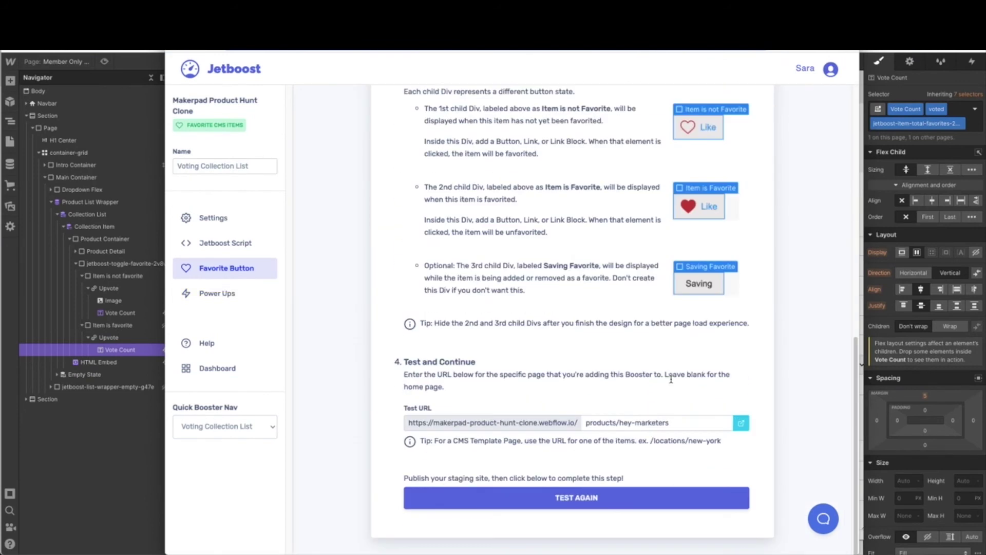
pyautogui.moveTo(586, 424); pyautogui.dragTo(688, 425)
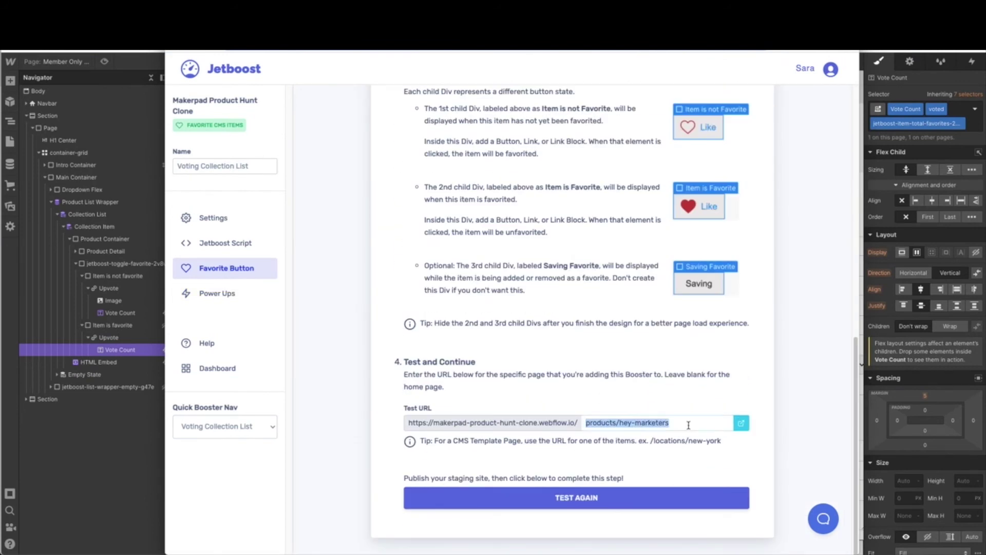
pyautogui.write('mem')
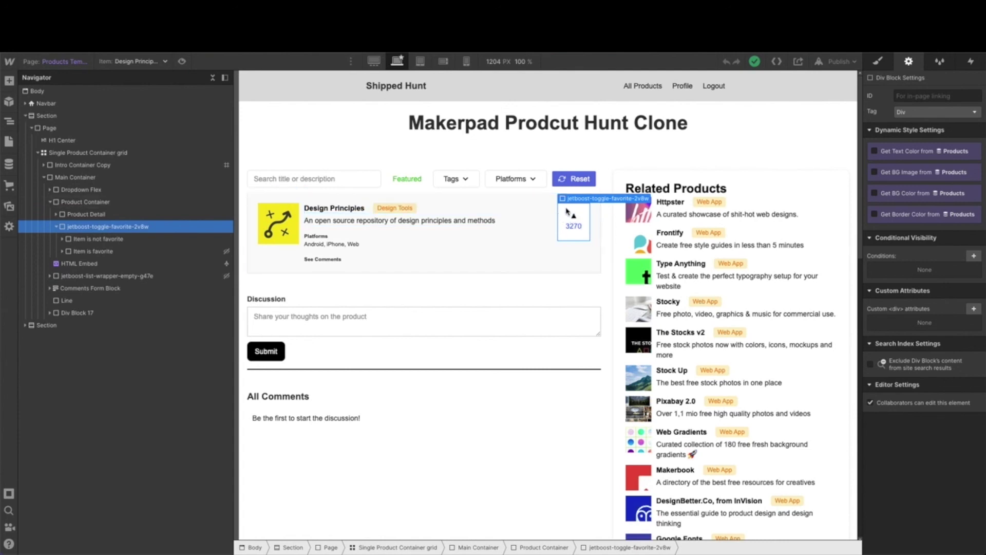
# Step: Check Vote Count under Item is favorite > Upvote has jetboost-item-total-favorites-2v8w, then return to Jetboost
pyautogui.click(878, 62)
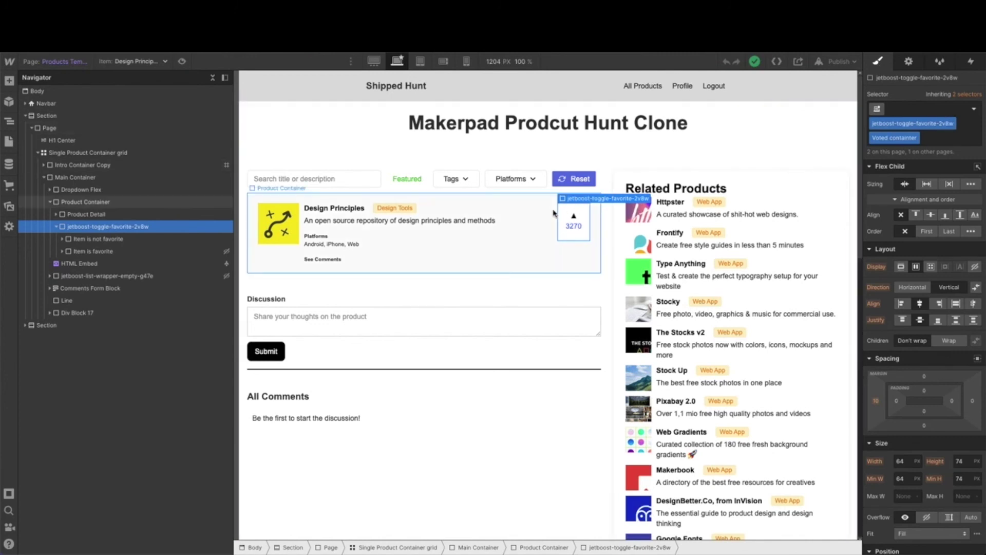
pyautogui.click(62, 251)
pyautogui.click(69, 263)
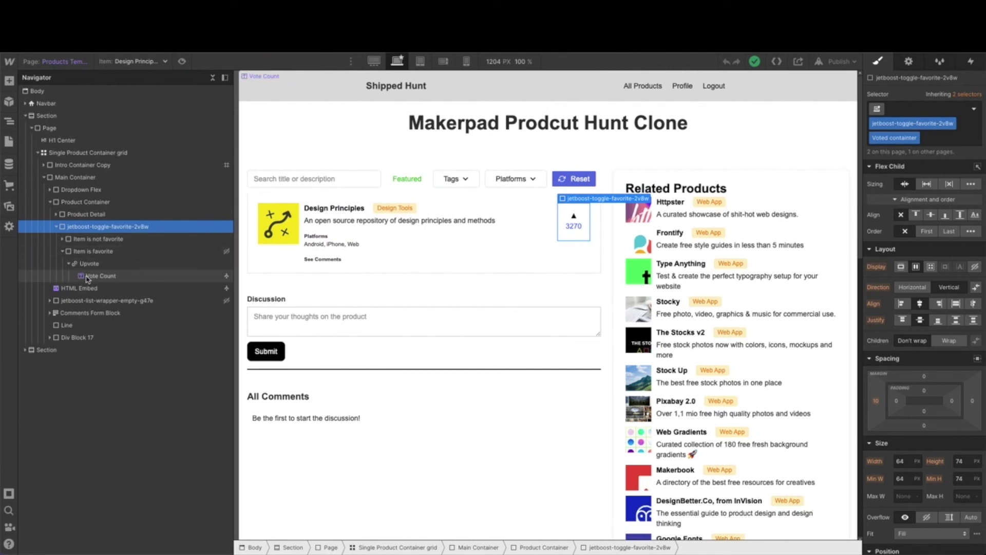
pyautogui.click(88, 276)
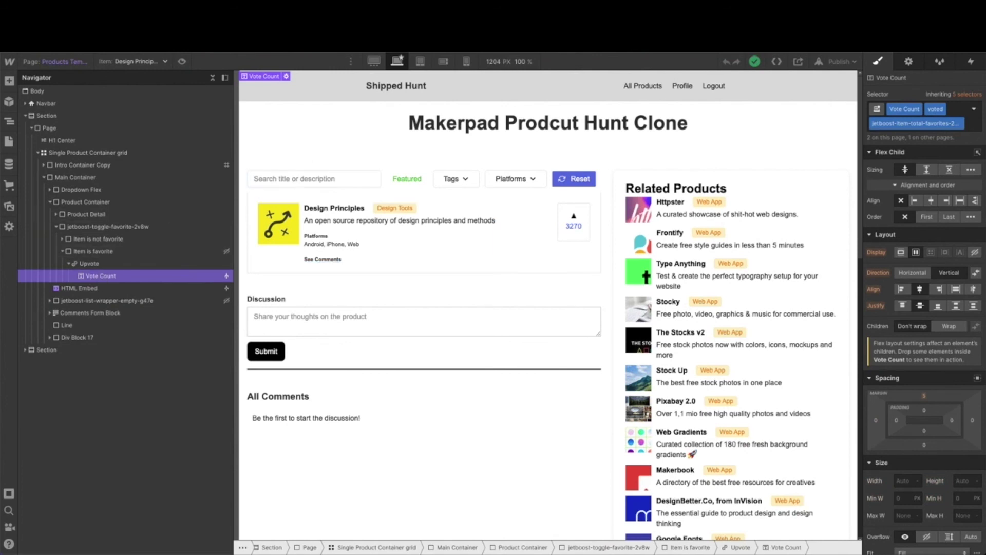
pyautogui.click(348, 45)
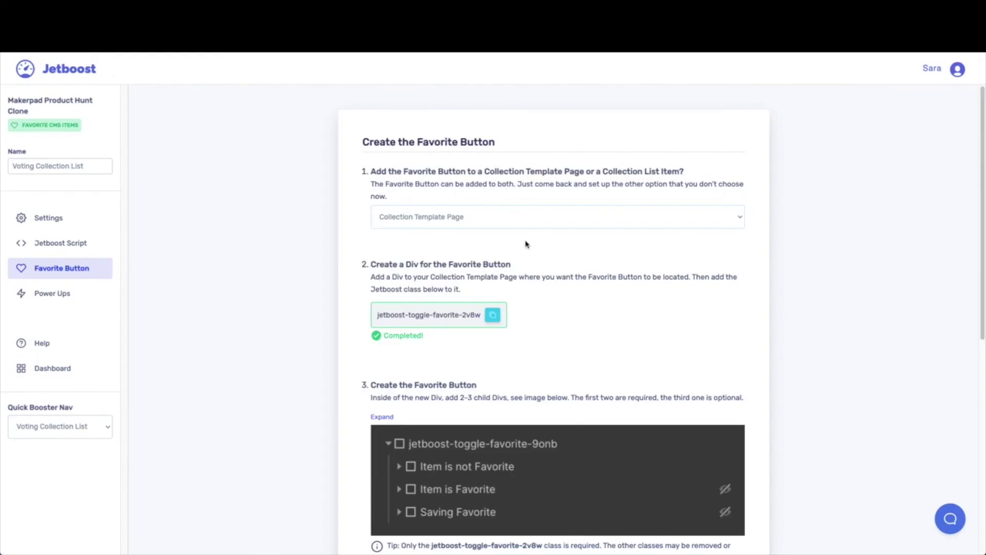
pyautogui.scroll(-3, 559, 341)
pyautogui.scroll(-10, 562, 342)
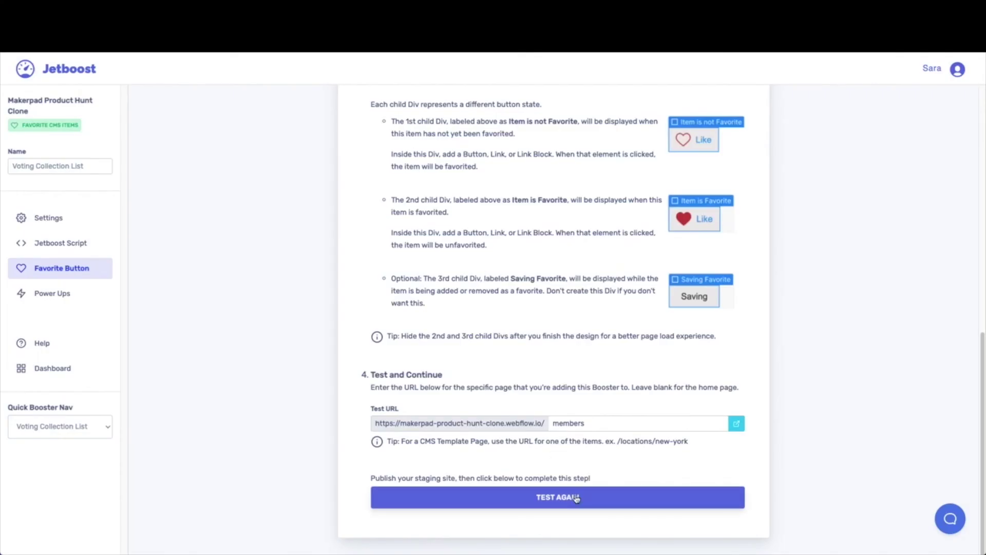
pyautogui.scroll(7, 576, 499)
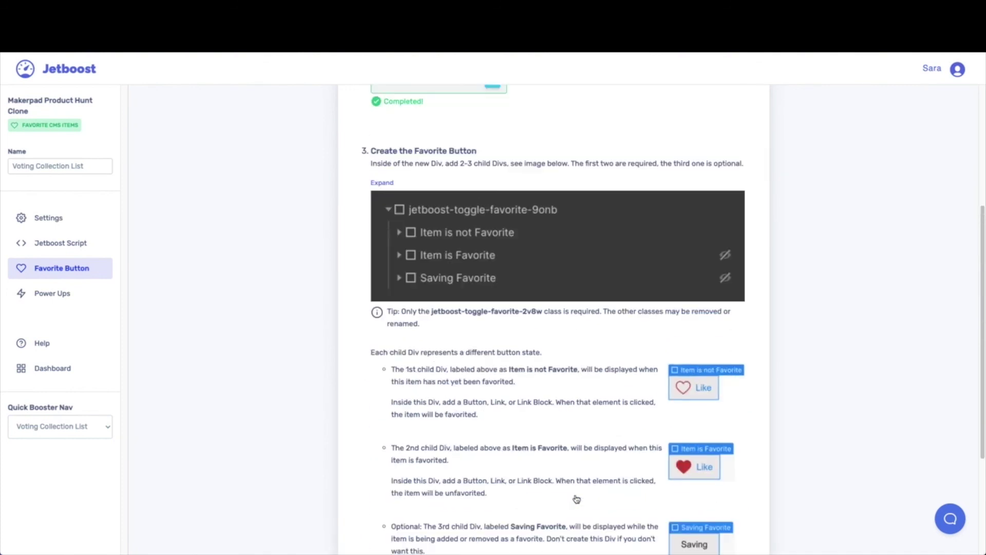